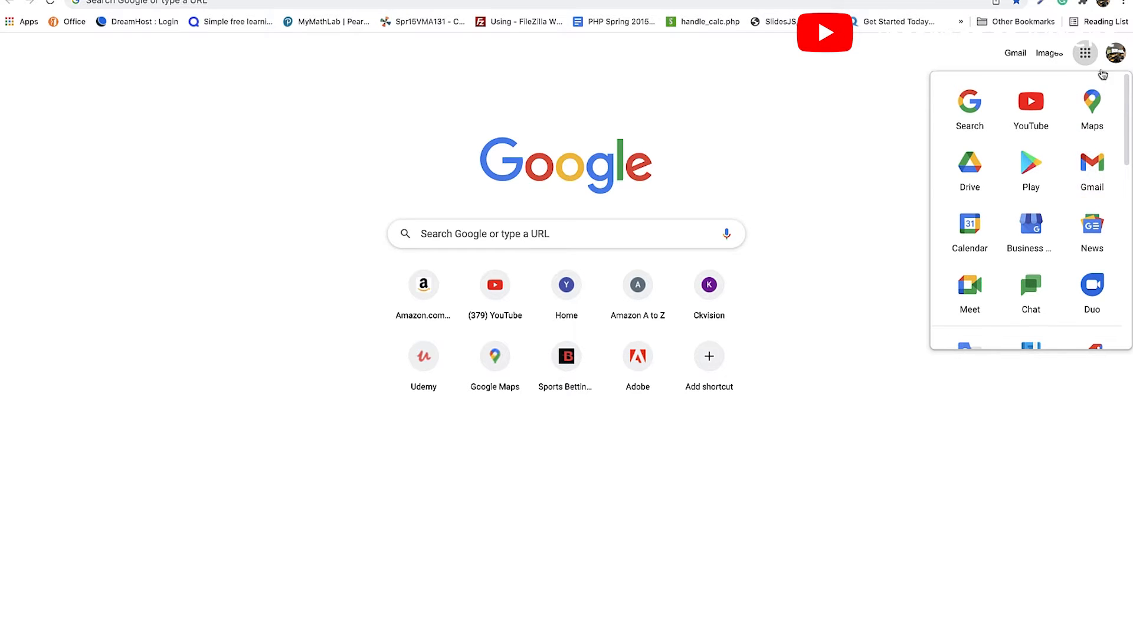
# Sign out of the current Google account, continue with syncing paused, and decline the offer to sign in to Google
pyautogui.click(1117, 59)
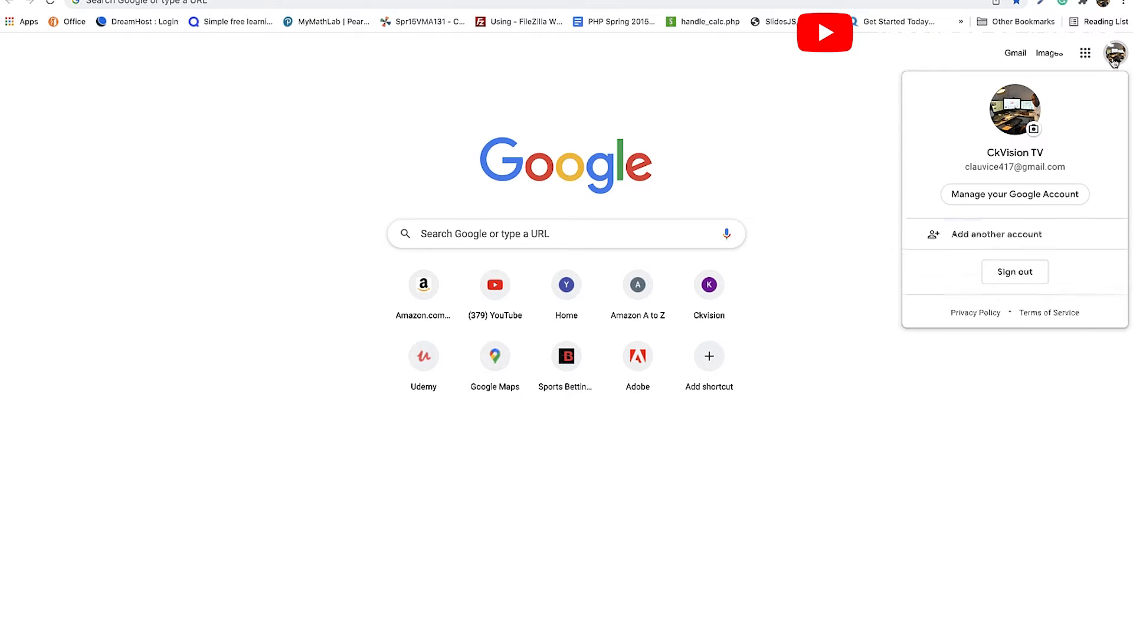
pyautogui.click(1015, 276)
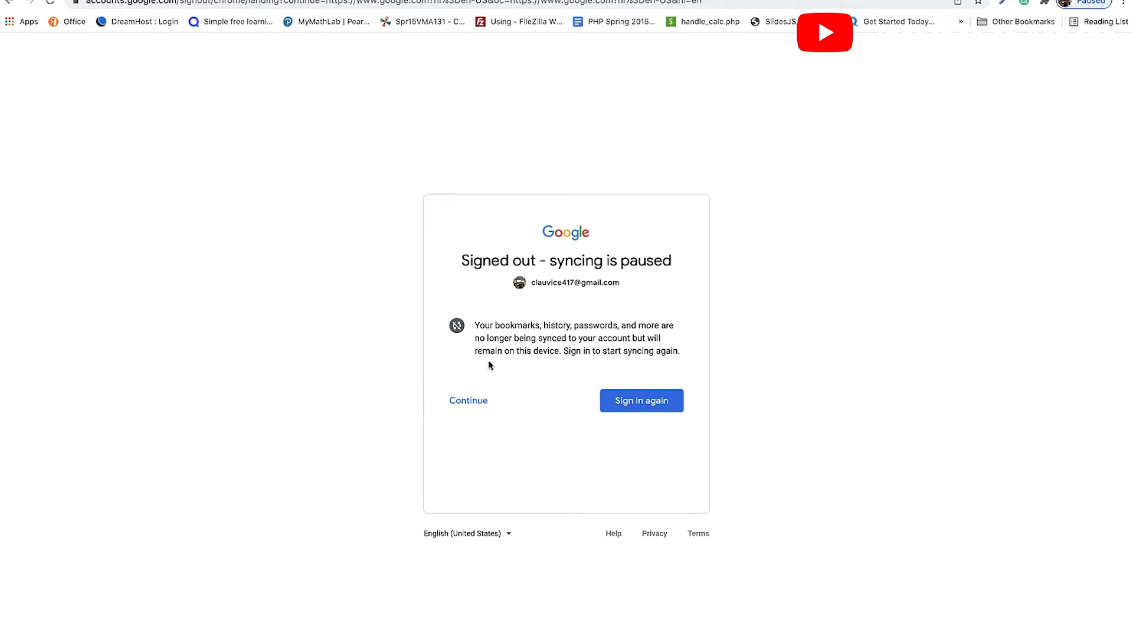
pyautogui.click(470, 402)
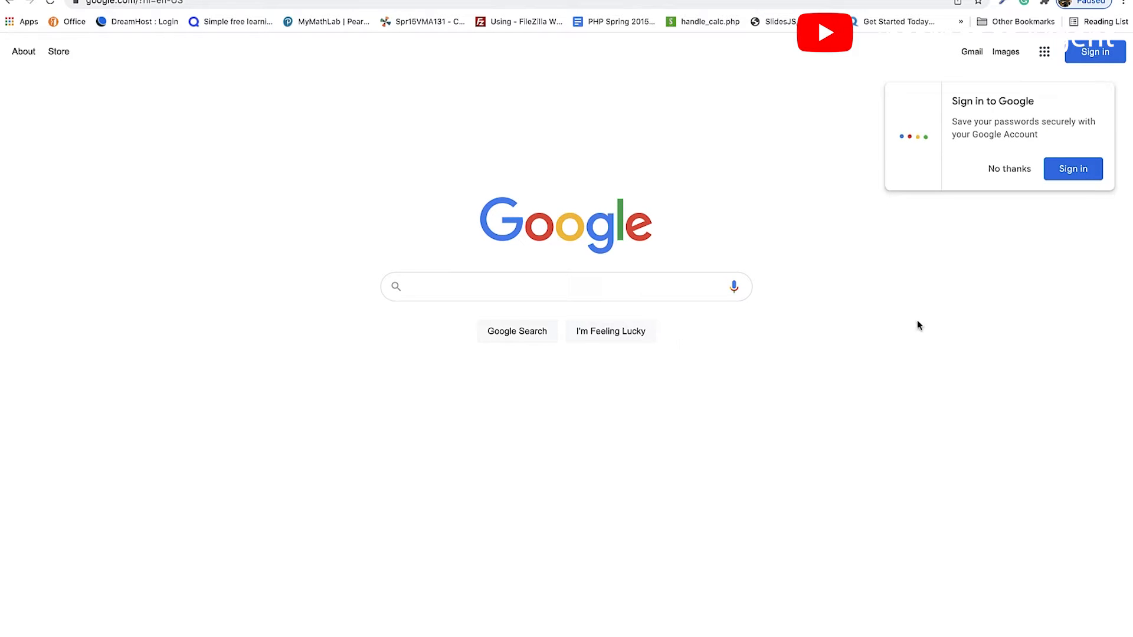
pyautogui.click(996, 170)
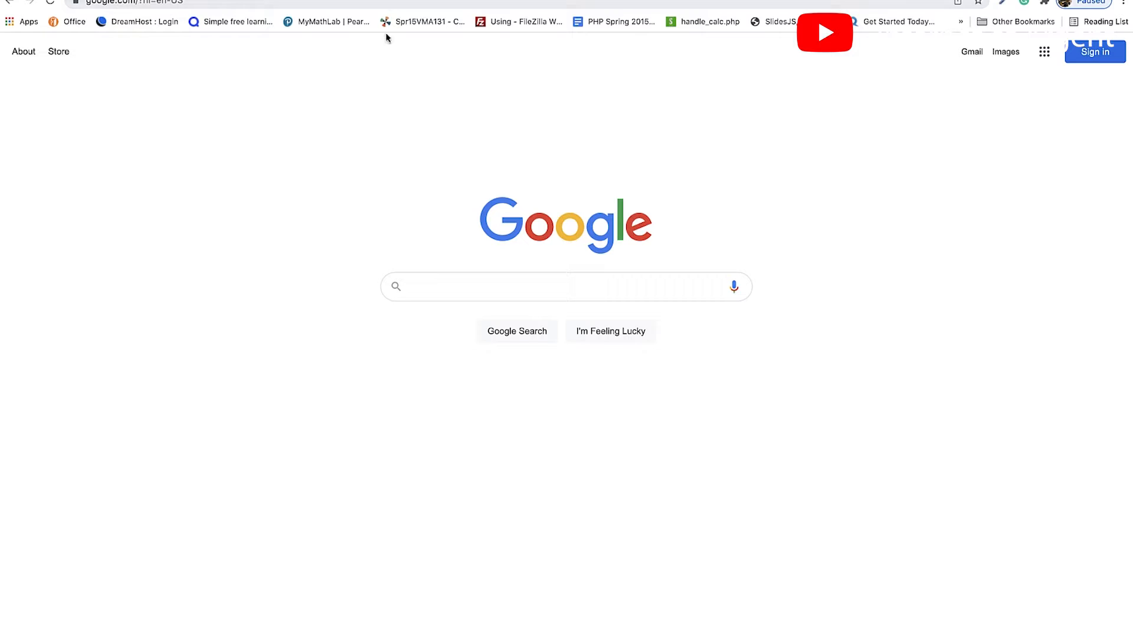
# Start creating a Google account for personal use and examine the name, username and password fields of the sign-up form
pyautogui.click(1085, 57)
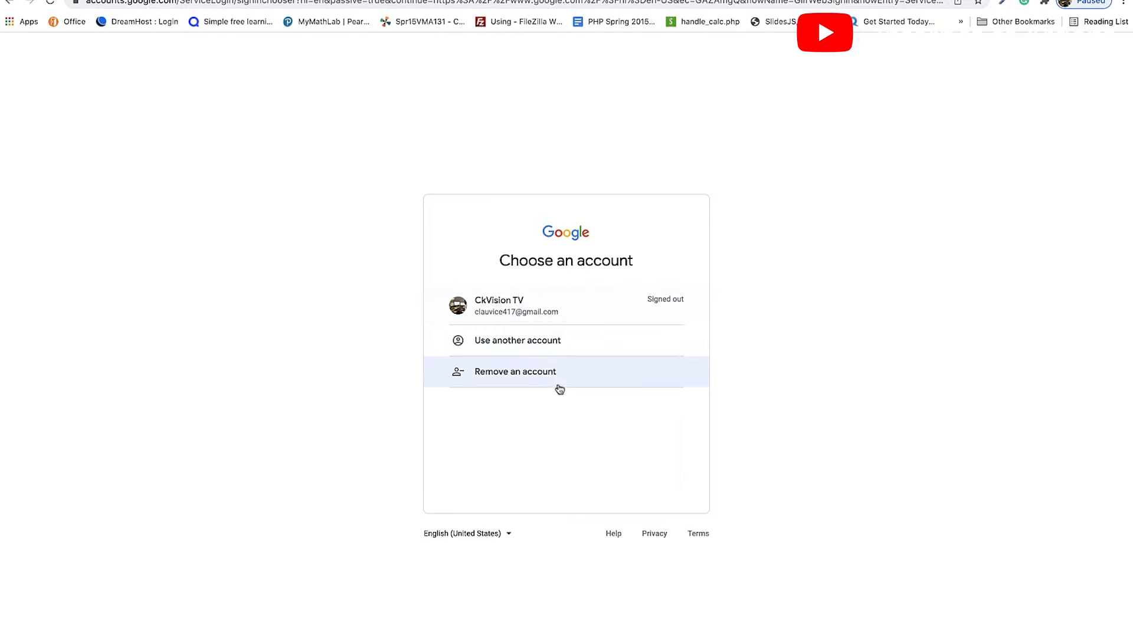
pyautogui.click(535, 348)
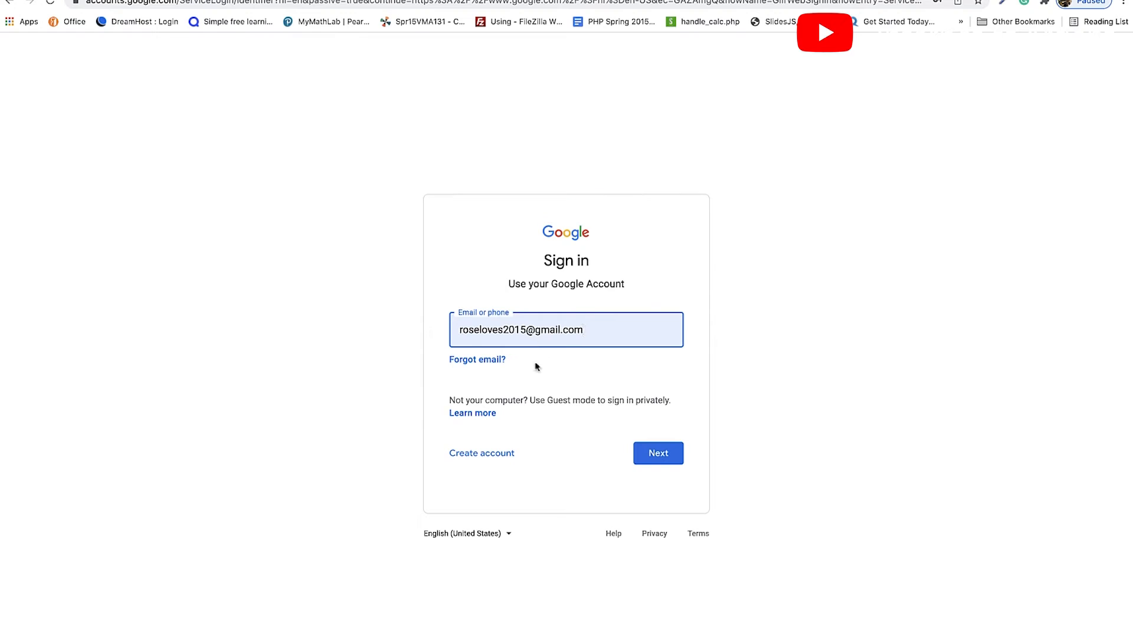
pyautogui.click(490, 455)
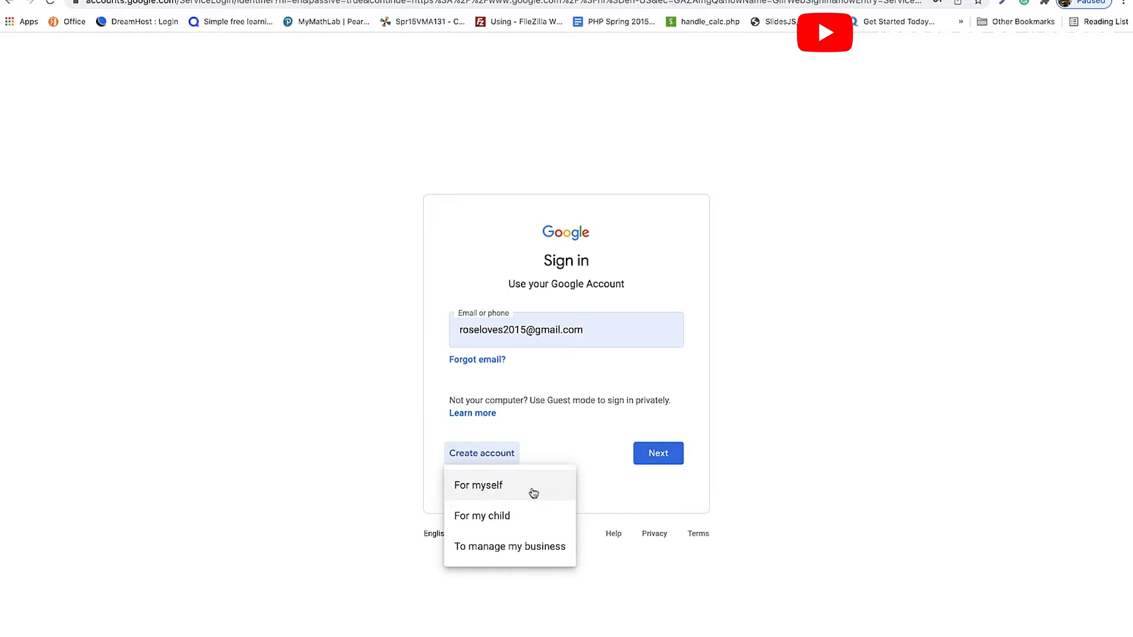
pyautogui.click(476, 486)
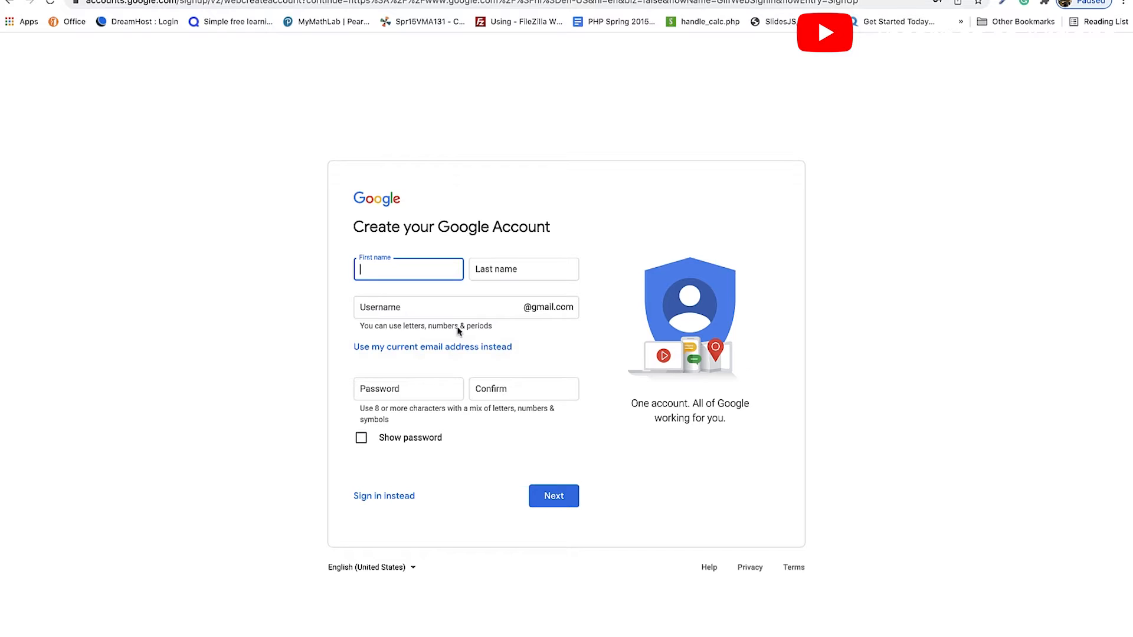
pyautogui.click(404, 307)
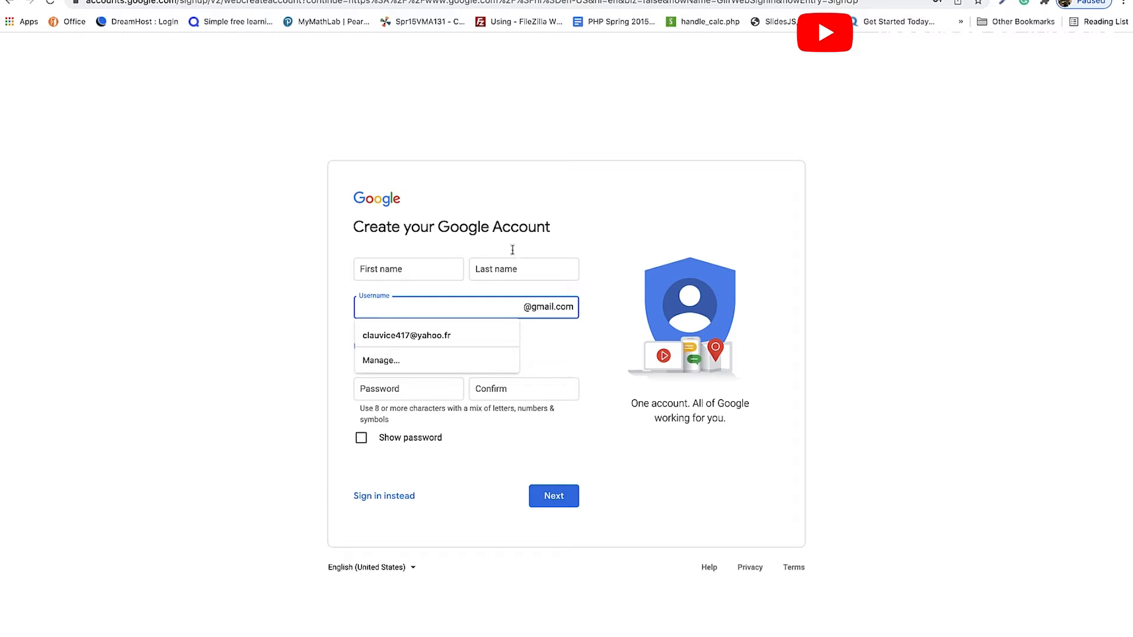
pyautogui.click(450, 194)
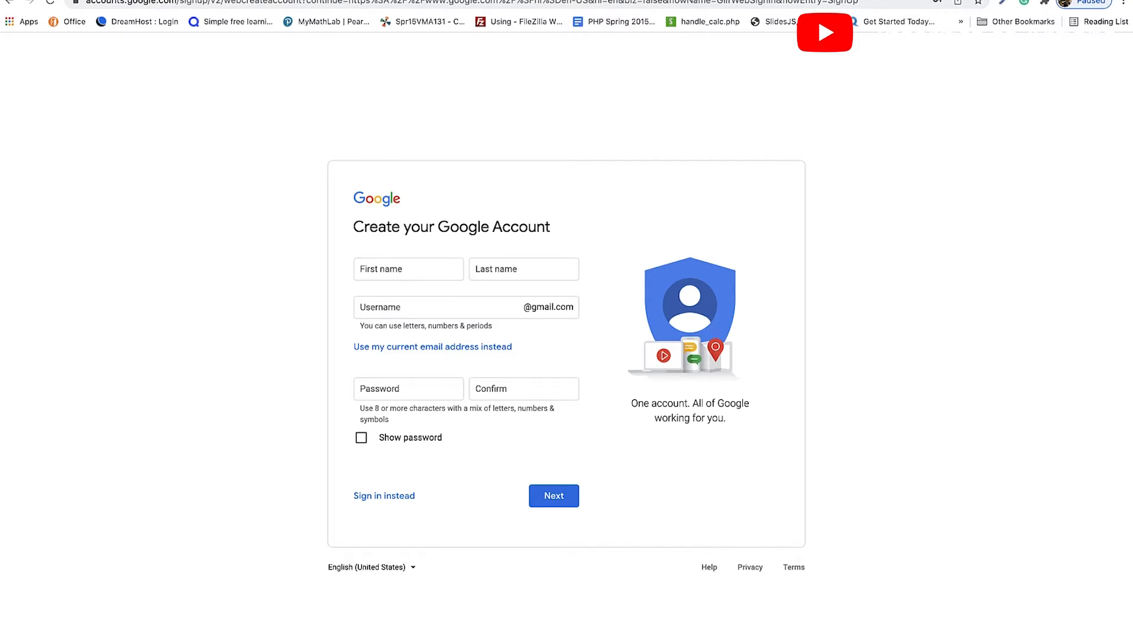
# View the Gmail inbox of the Tech browser profile in an enlarged Chrome window
pyautogui.press('super+t')
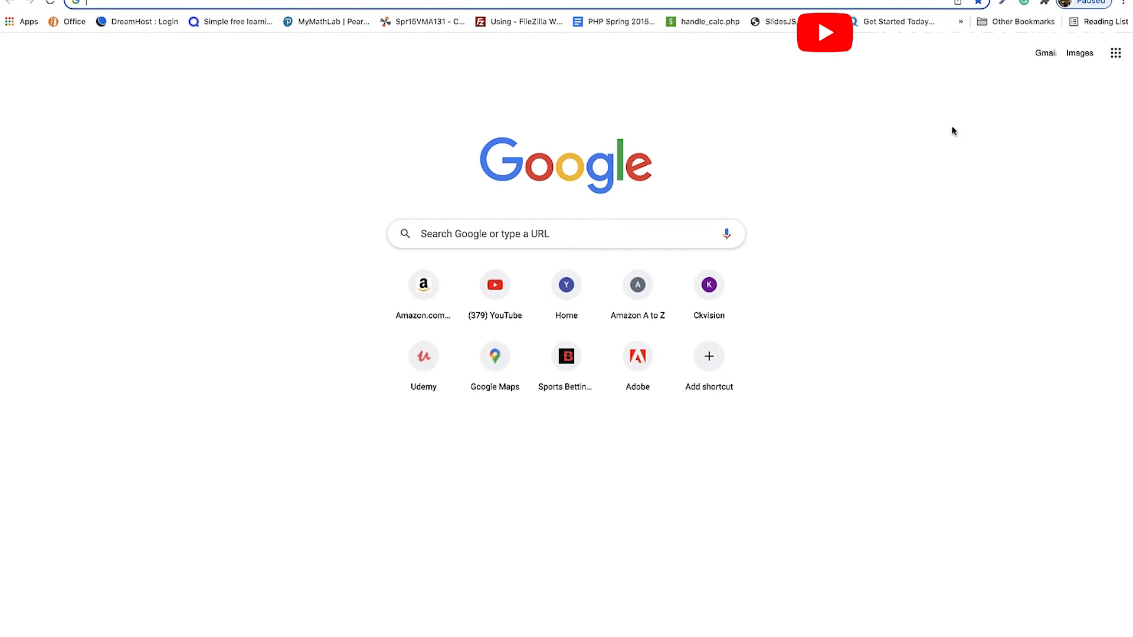
pyautogui.click(1048, 57)
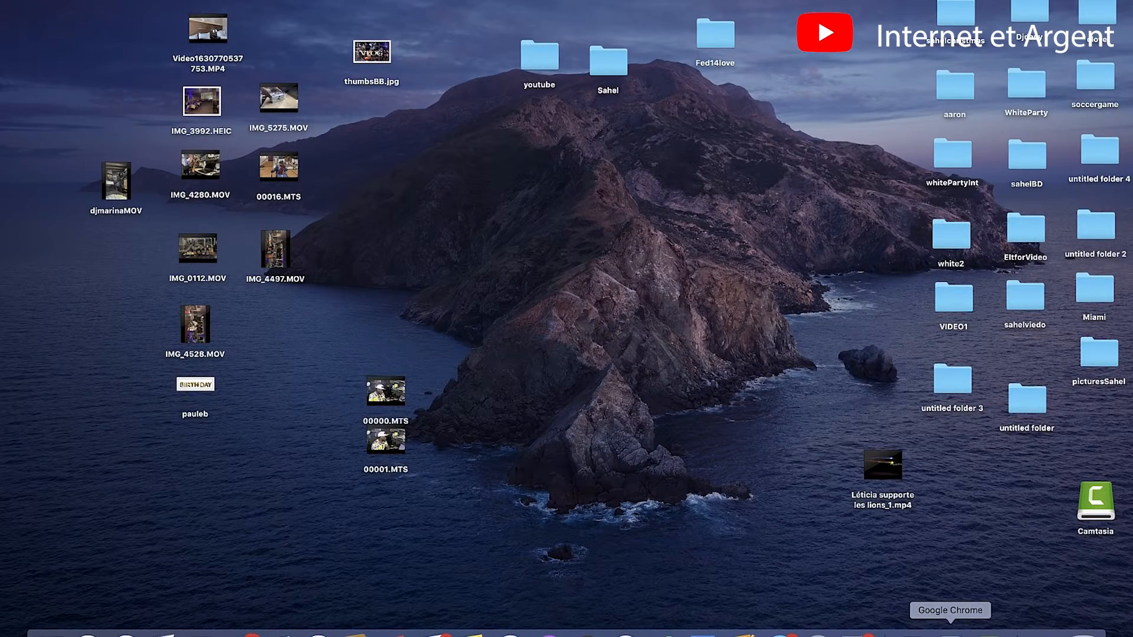
pyautogui.click(950, 634)
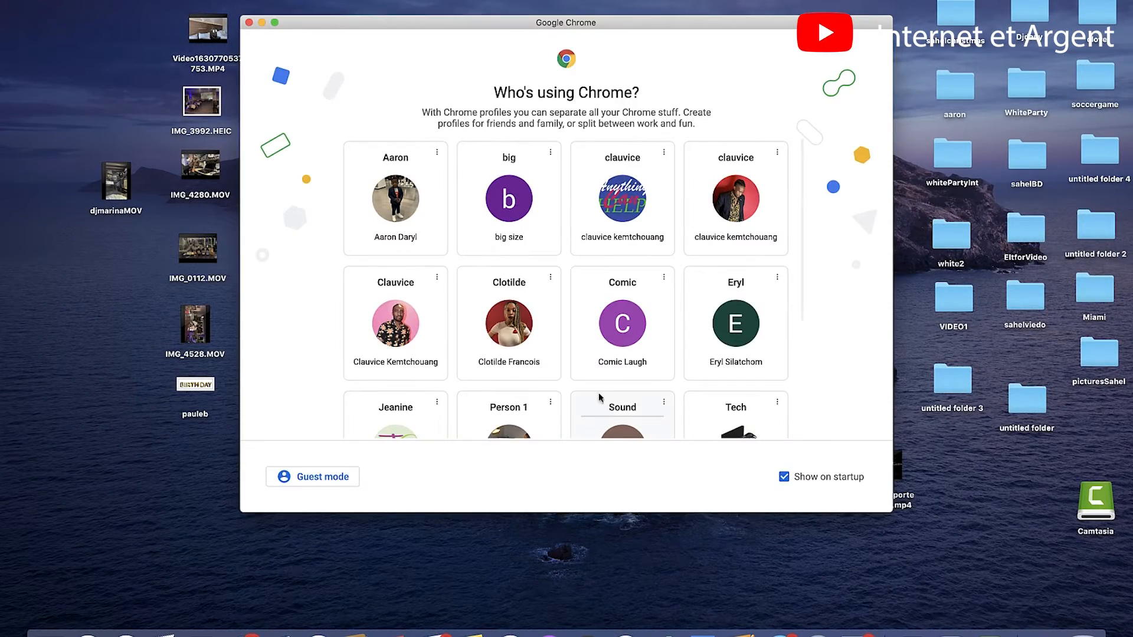
pyautogui.scroll(-5, 597, 394)
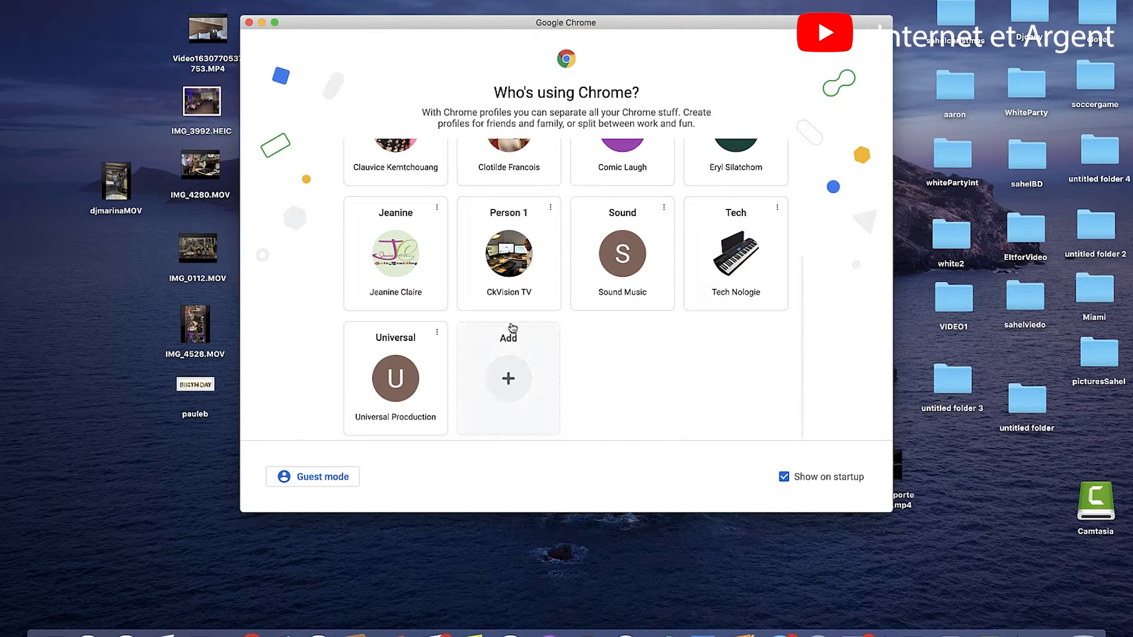
pyautogui.click(735, 273)
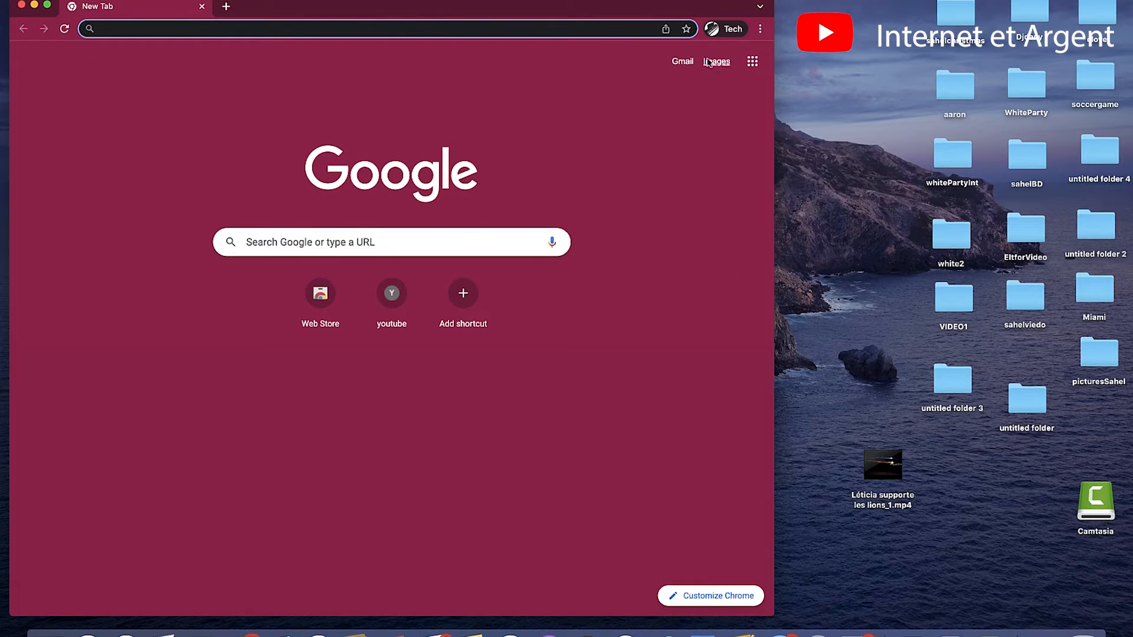
pyautogui.click(686, 63)
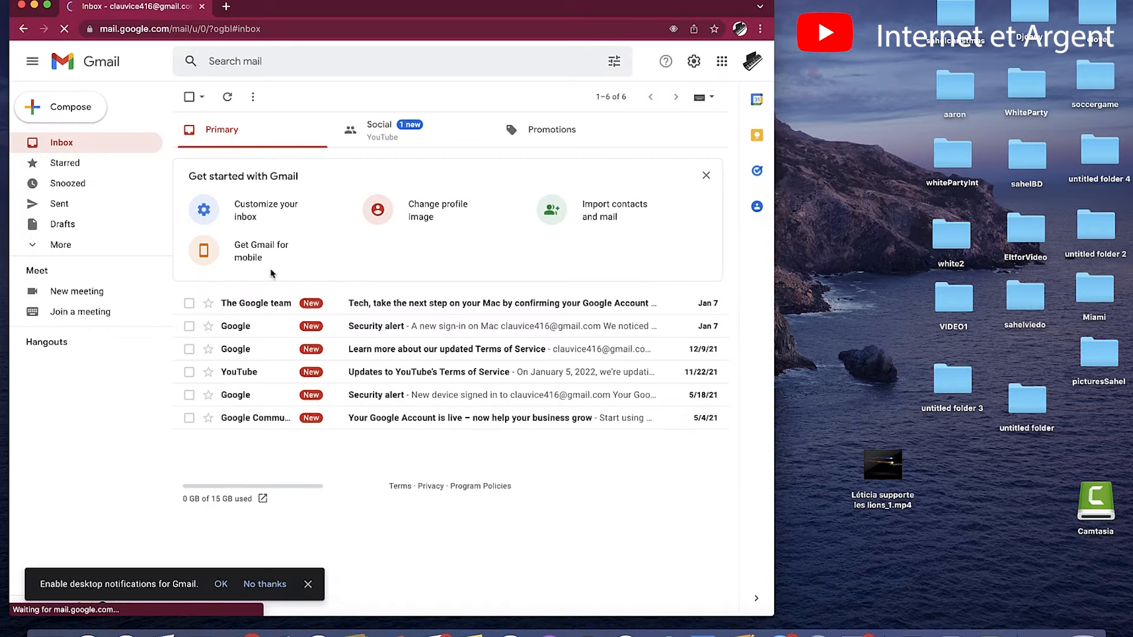
pyautogui.moveTo(375, 5); pyautogui.dragTo(495, 14)
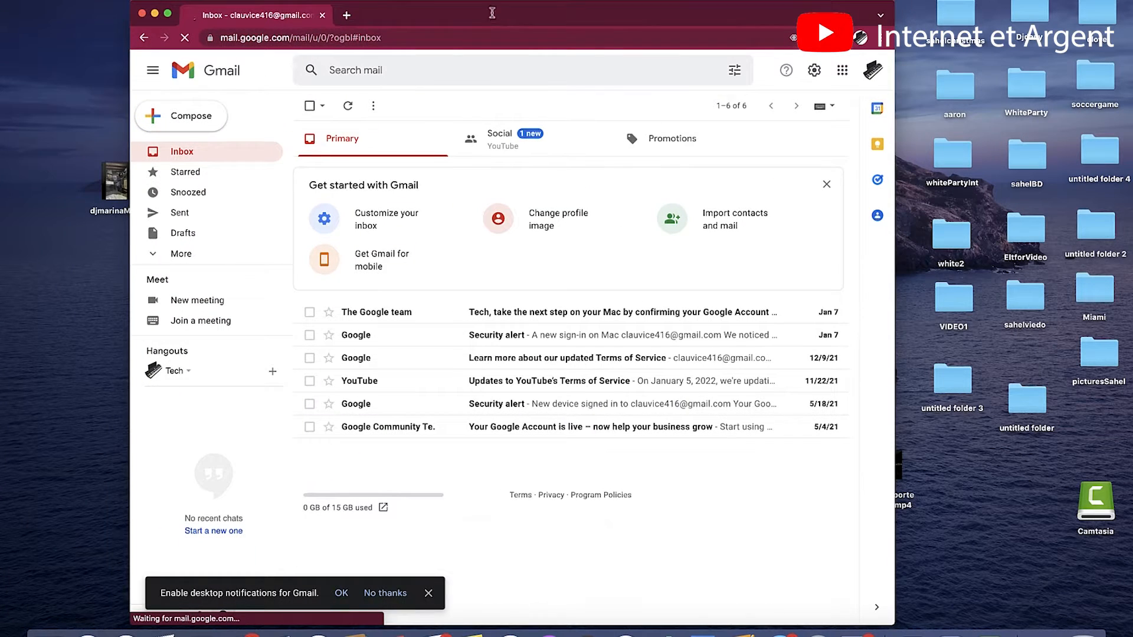
pyautogui.click(168, 13)
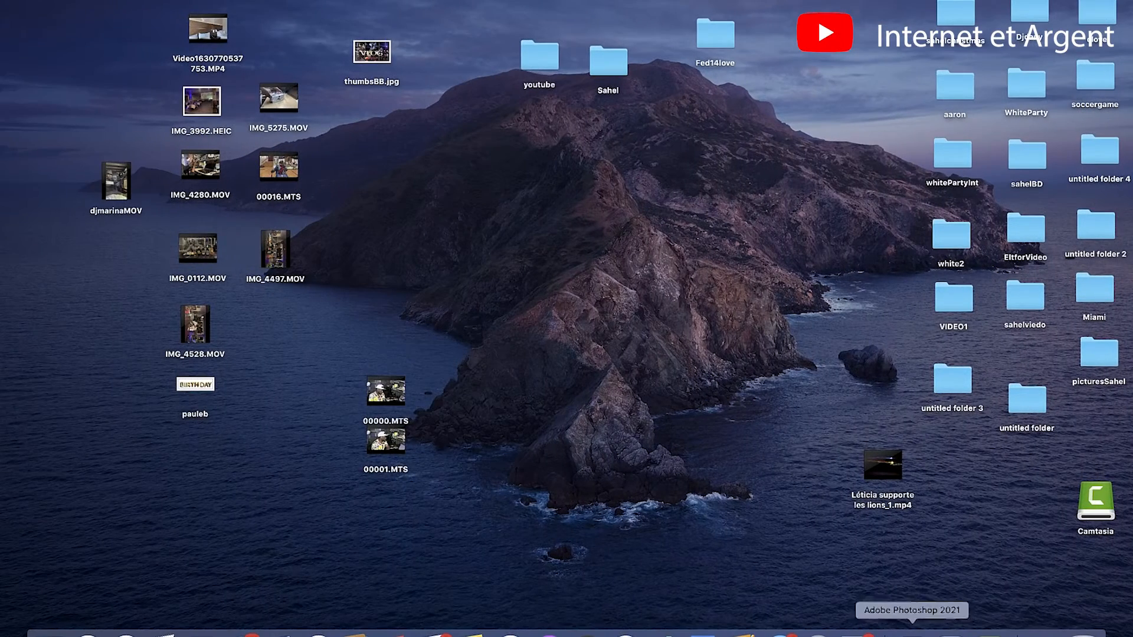
# Open a Chrome window with the Tech profile and expand it to fill the screen
pyautogui.click(950, 633)
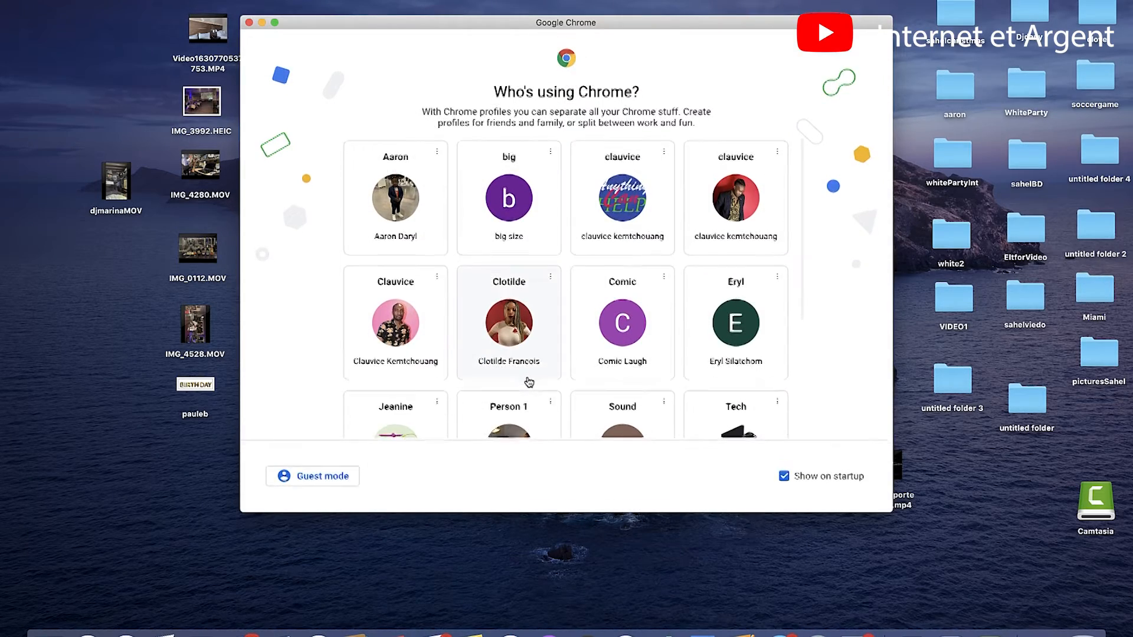
pyautogui.scroll(-2, 529, 383)
pyautogui.click(720, 386)
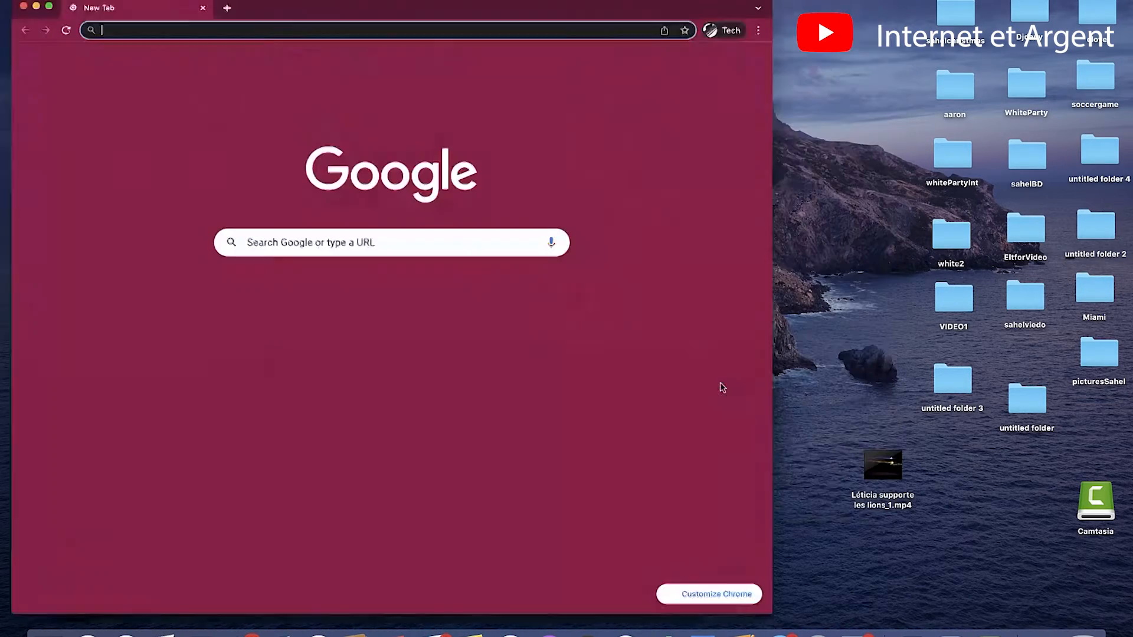
pyautogui.click(48, 4)
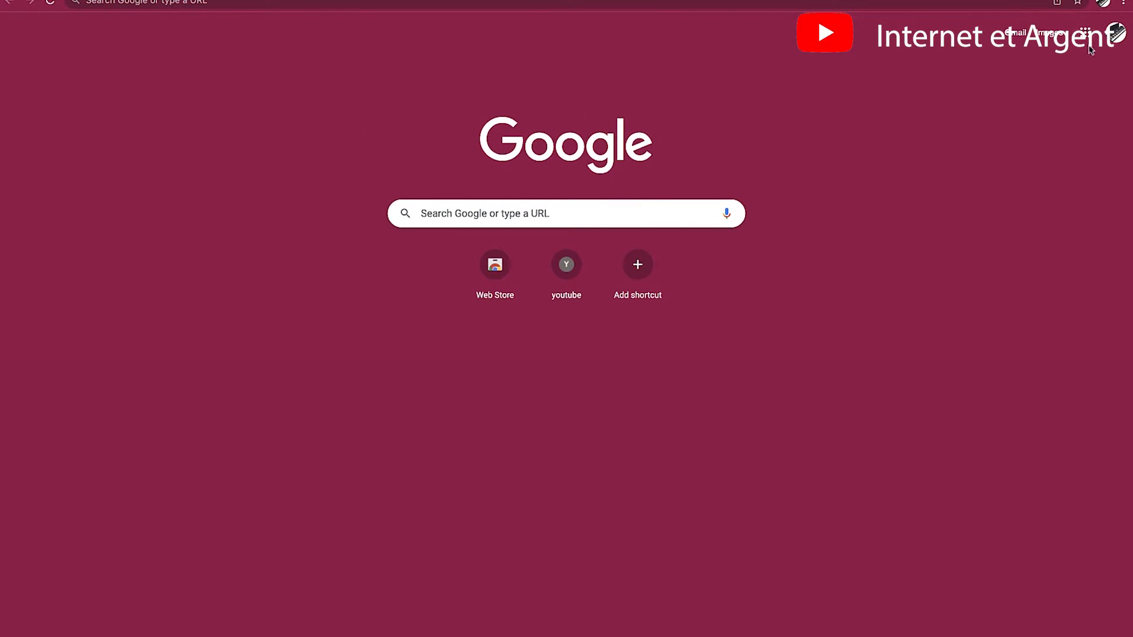
# Open the signed-in account's own channel page on YouTube and dismiss the notification permission request
pyautogui.click(1085, 33)
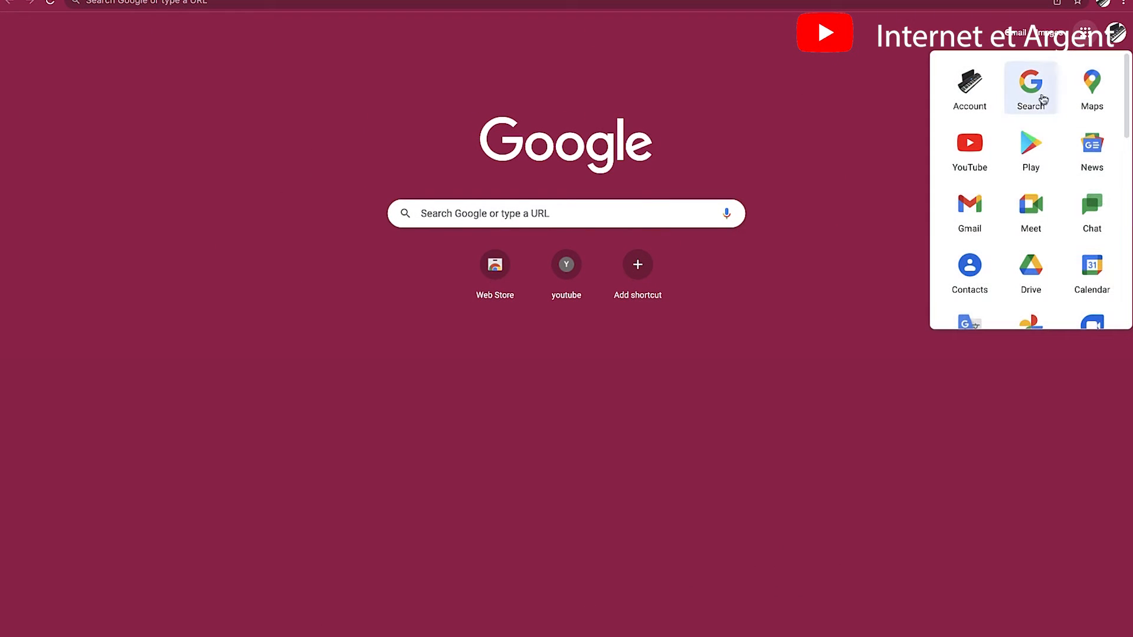
pyautogui.click(971, 150)
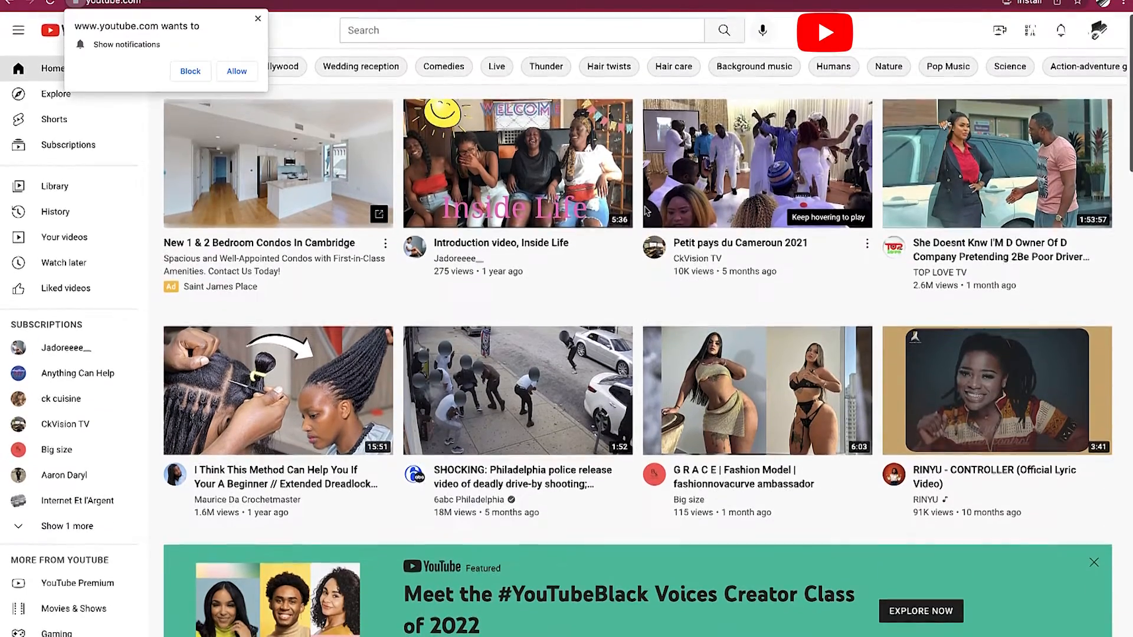
pyautogui.moveTo(647, 210)
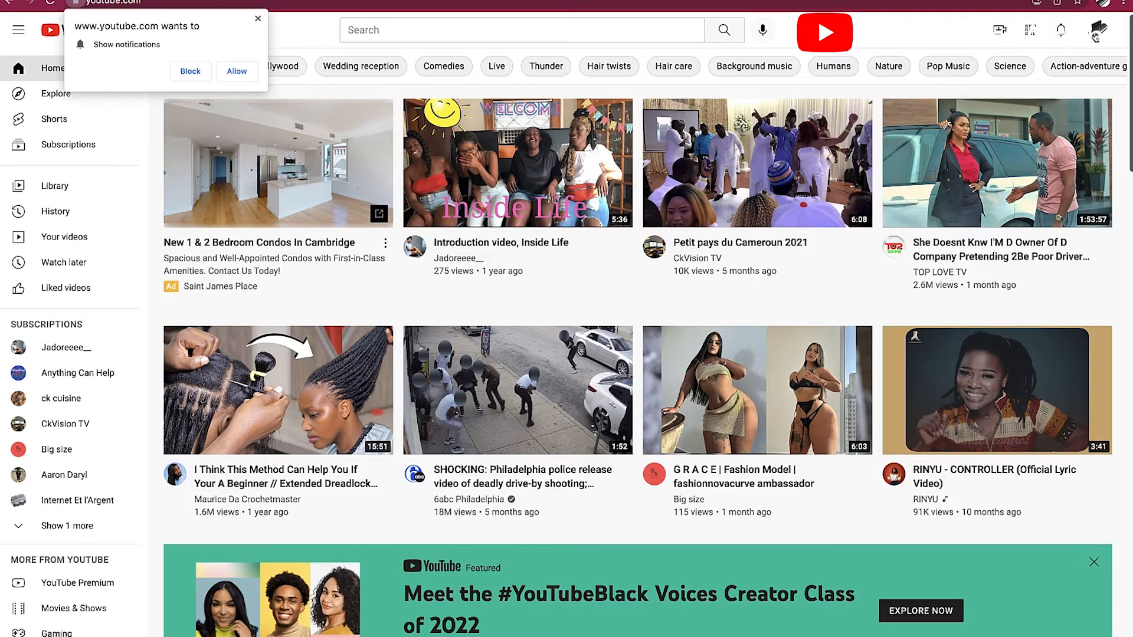
pyautogui.click(1096, 34)
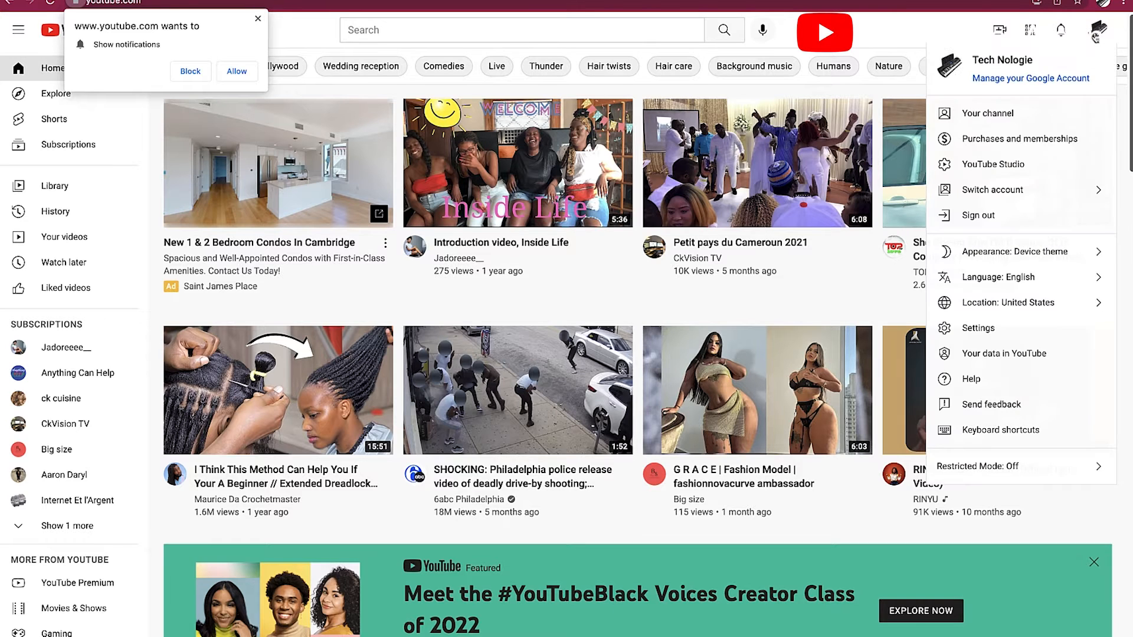
pyautogui.click(1004, 120)
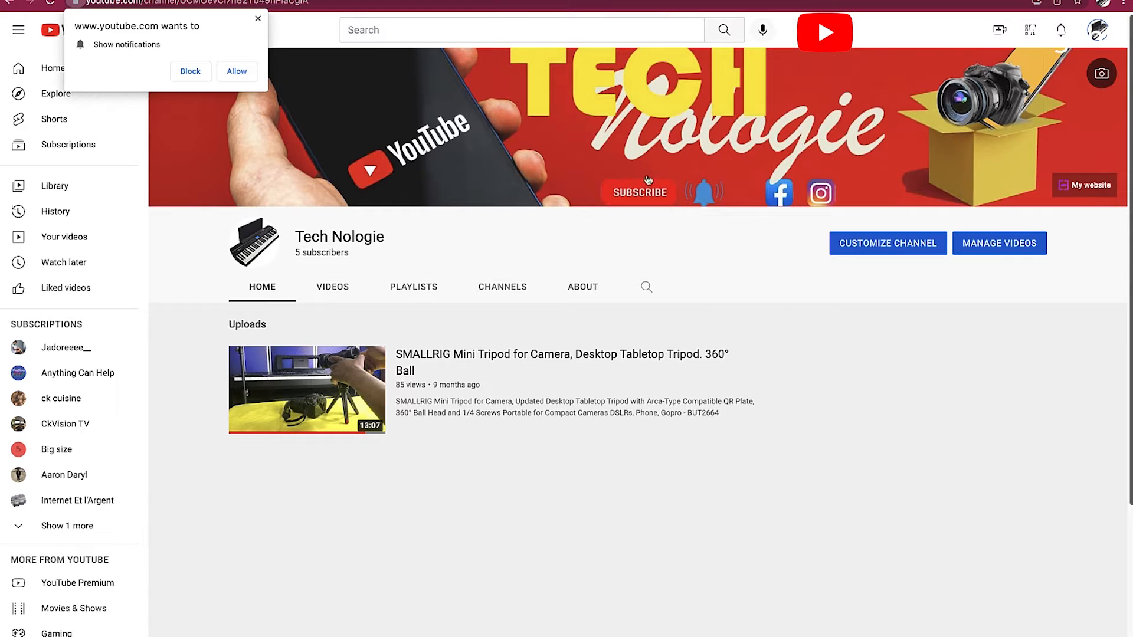
pyautogui.click(258, 19)
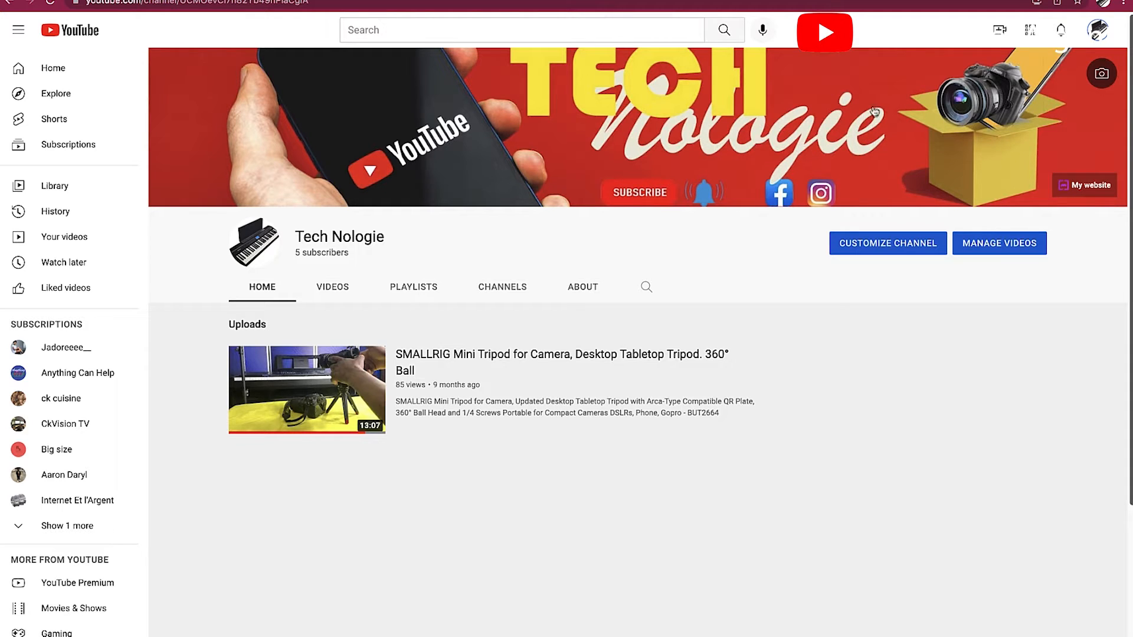
# Go back to the YouTube home page and reopen the account's own channel page
pyautogui.click(1033, 33)
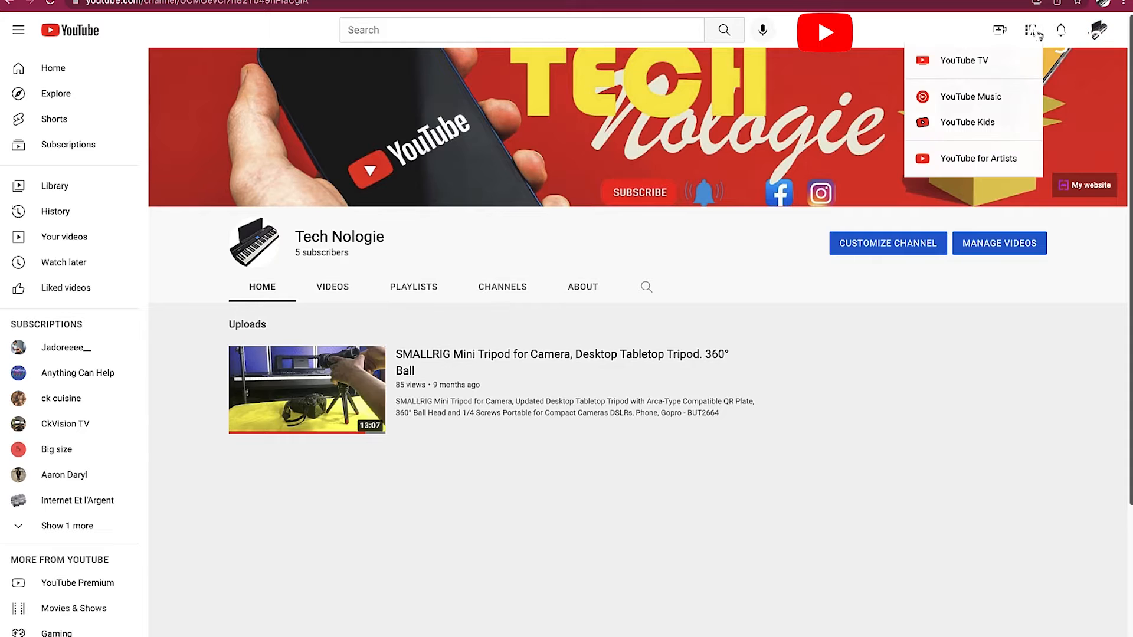
pyautogui.click(14, 4)
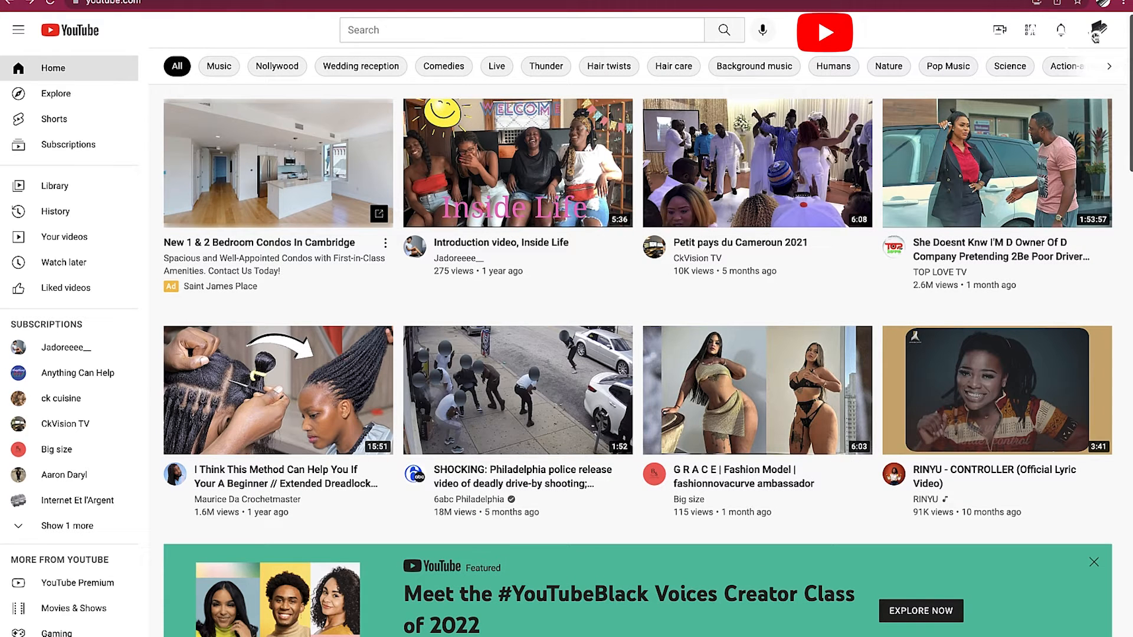
pyautogui.click(1096, 34)
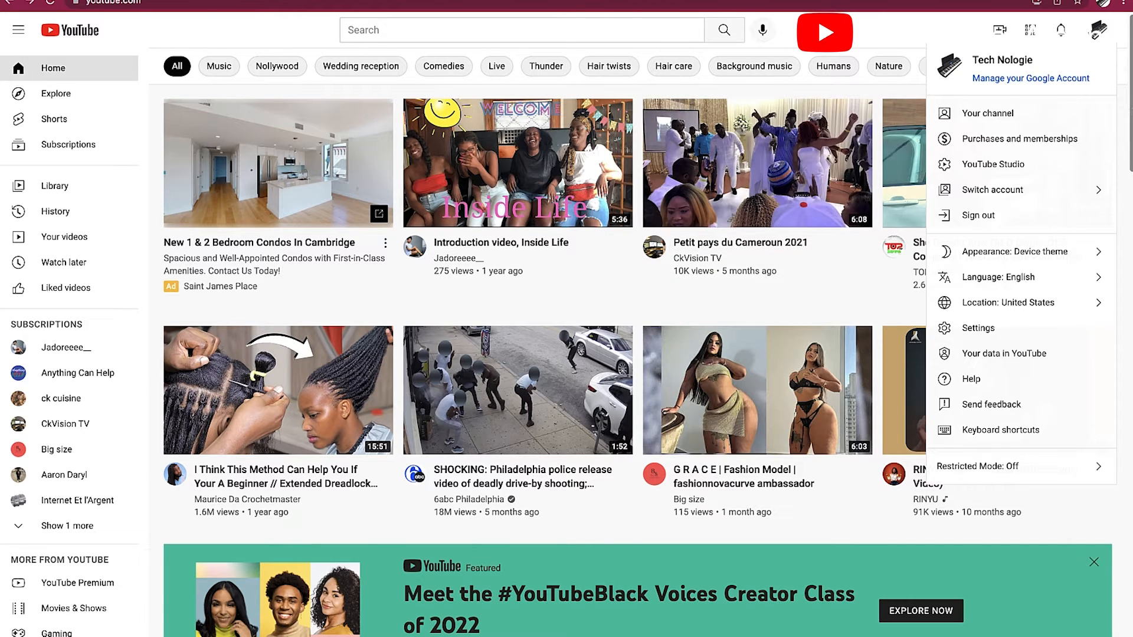
pyautogui.click(984, 115)
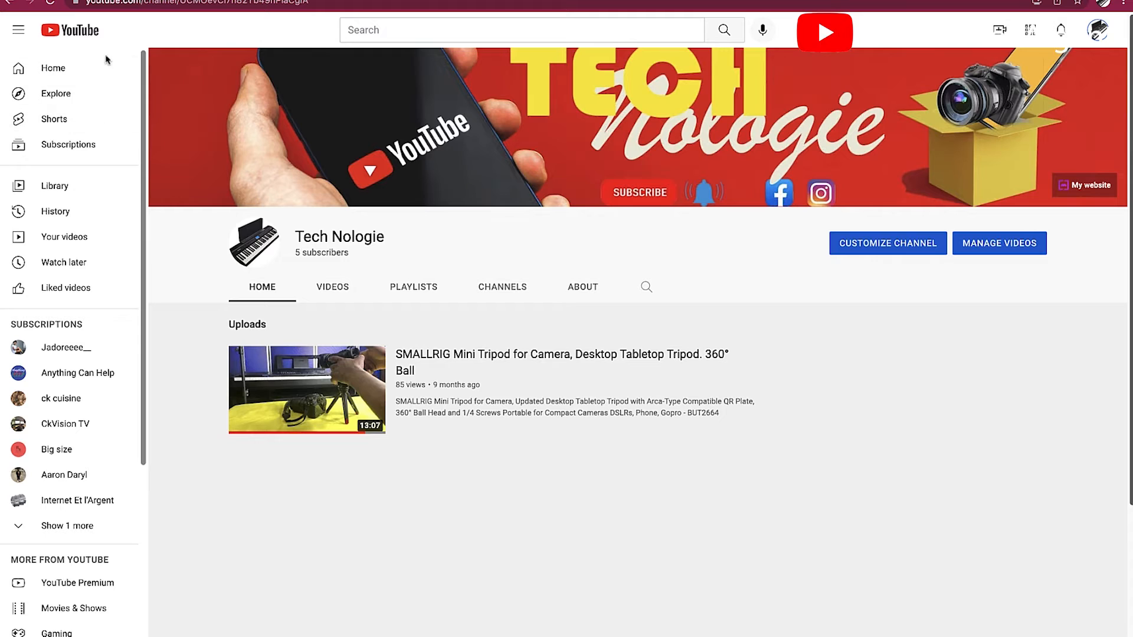
# Open the channel's Branding customization and bring up the file chooser for the profile picture, cancelling without selecting an image
pyautogui.click(868, 245)
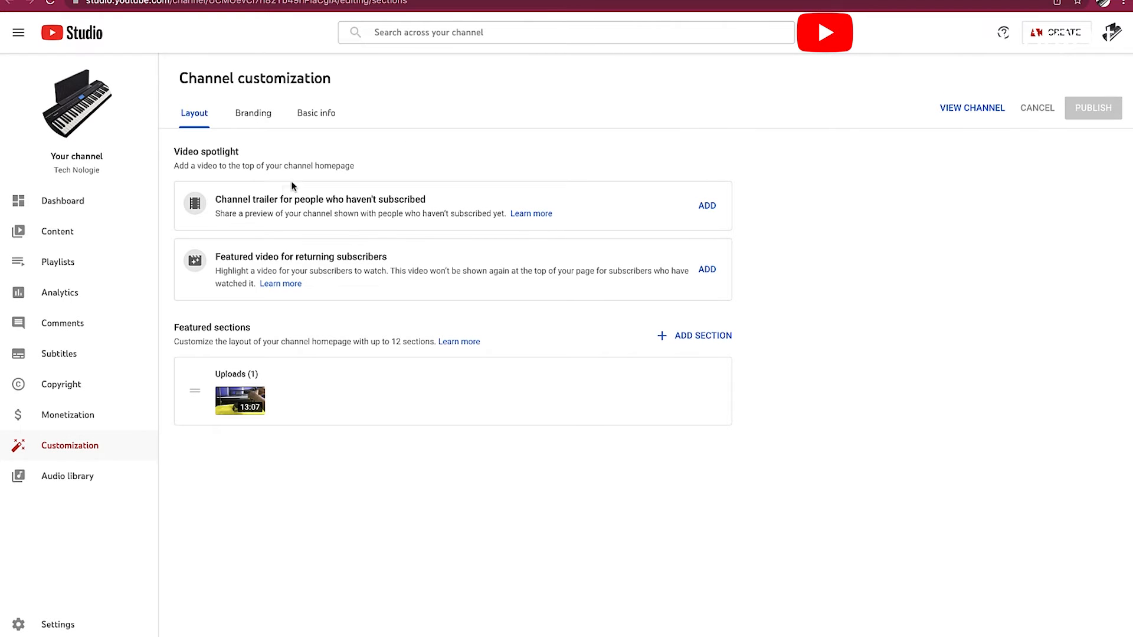
pyautogui.click(258, 117)
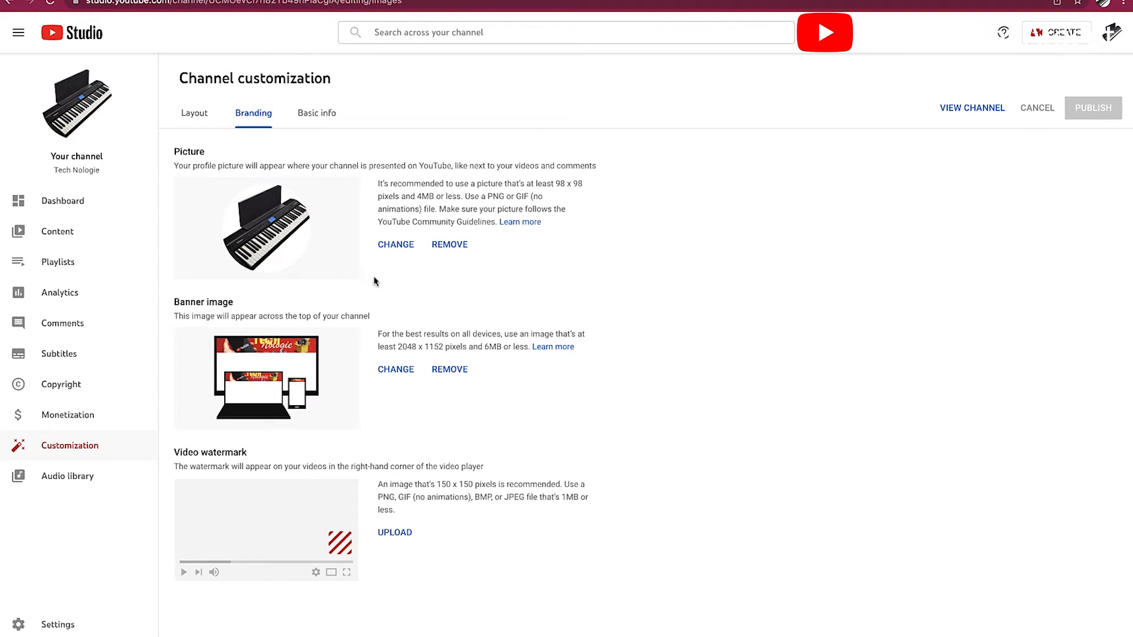
pyautogui.click(394, 245)
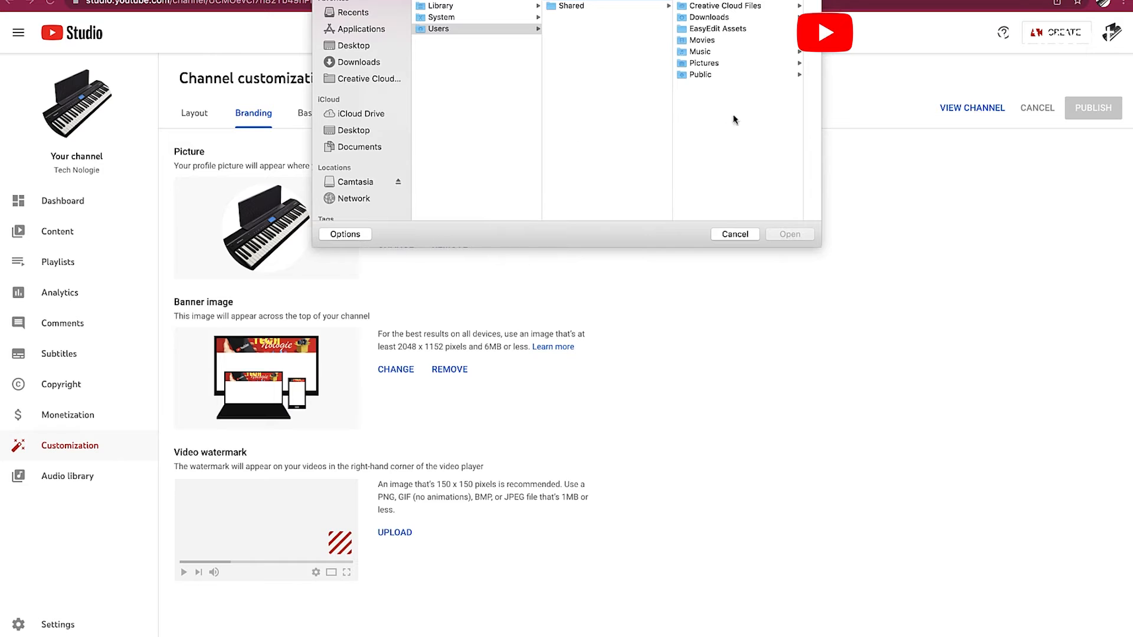
pyautogui.click(734, 234)
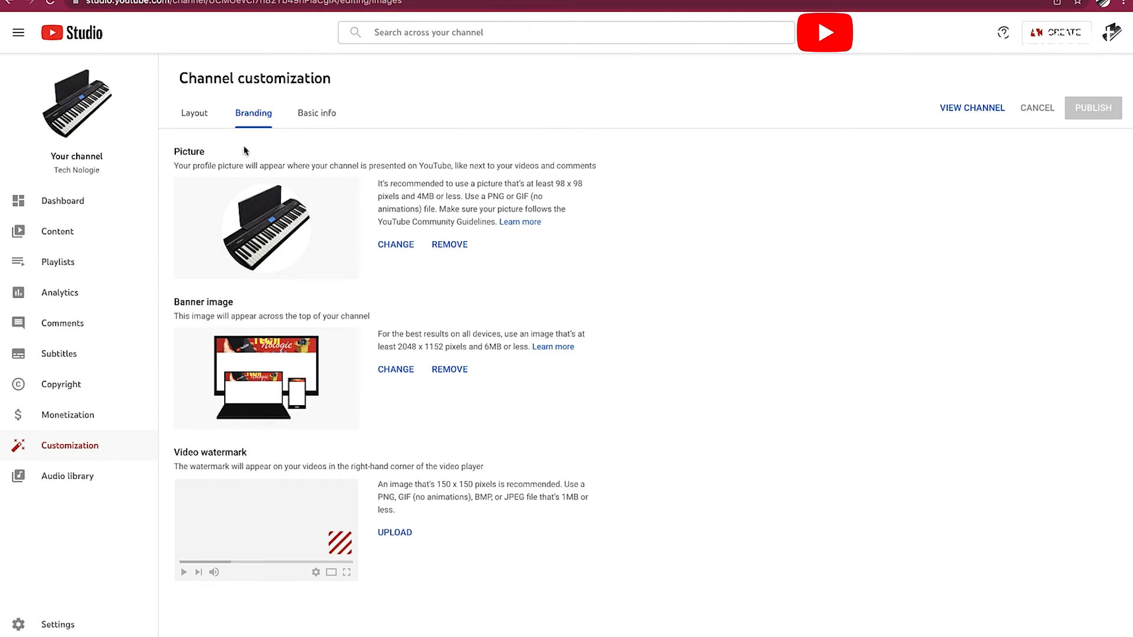
# Open the channel's Basic info customization and review the name, description, channel URL, links and contact info settings
pyautogui.click(302, 112)
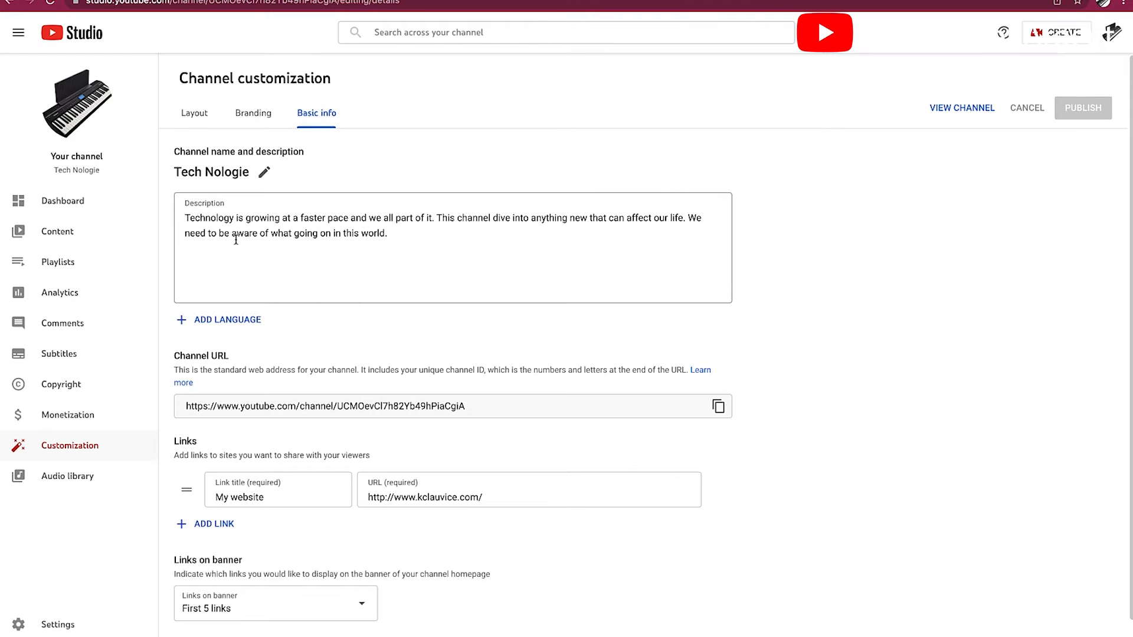
pyautogui.scroll(-1, 325, 258)
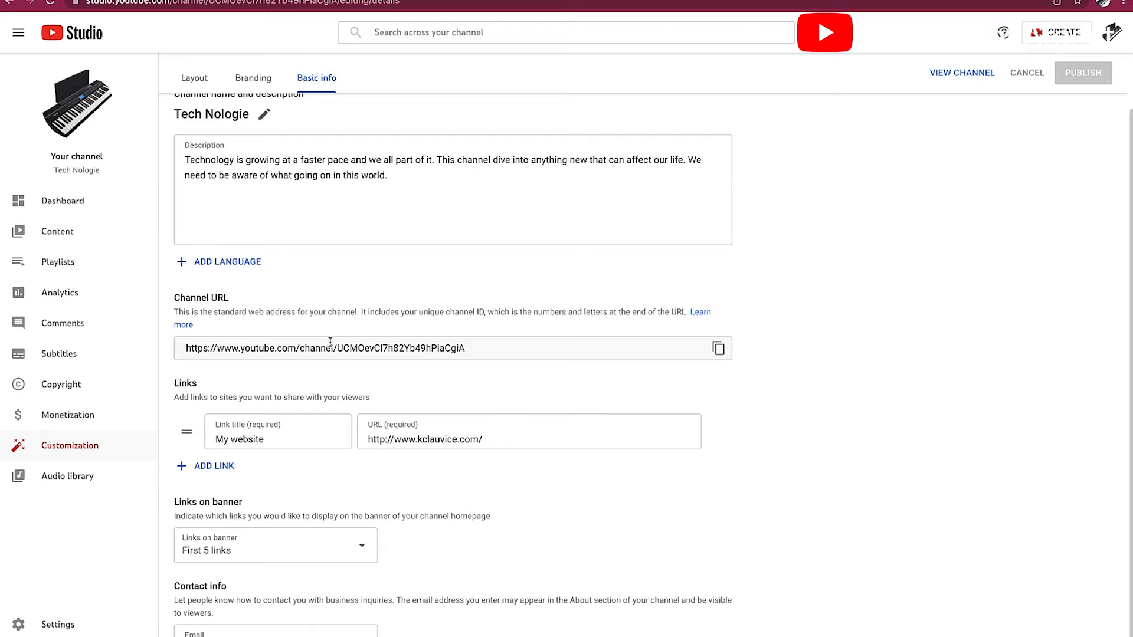
pyautogui.scroll(1, 331, 335)
pyautogui.scroll(-1, 331, 332)
# Go to the account's own channel, bring up the file chooser for a video upload, and cancel the upload without selecting a file
pyautogui.click(1103, 39)
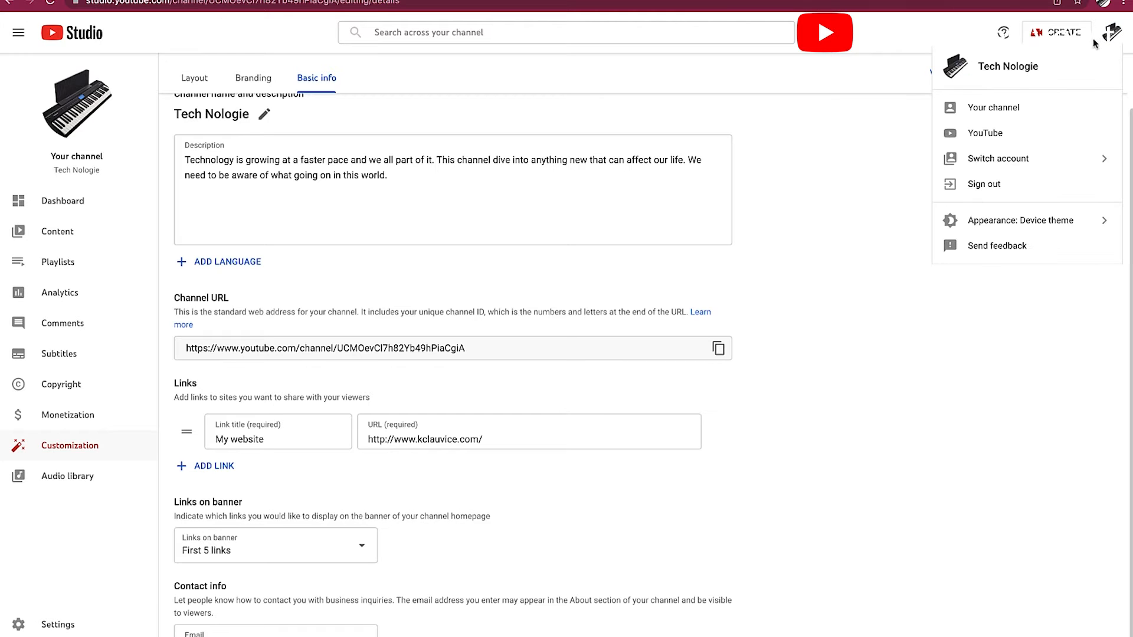
pyautogui.click(989, 108)
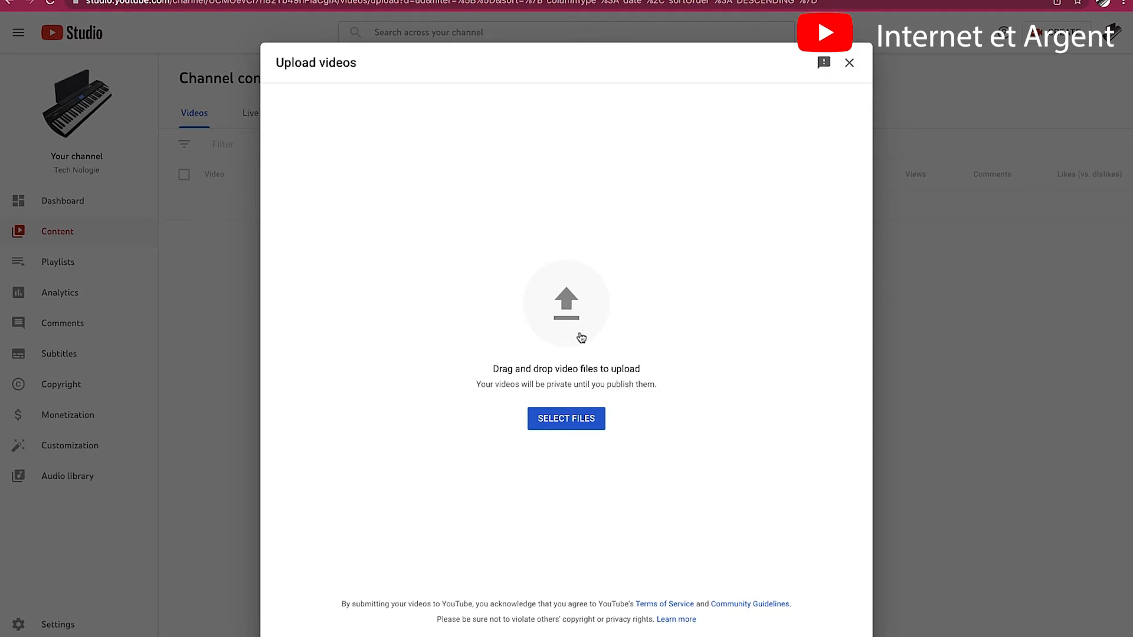
pyautogui.click(571, 420)
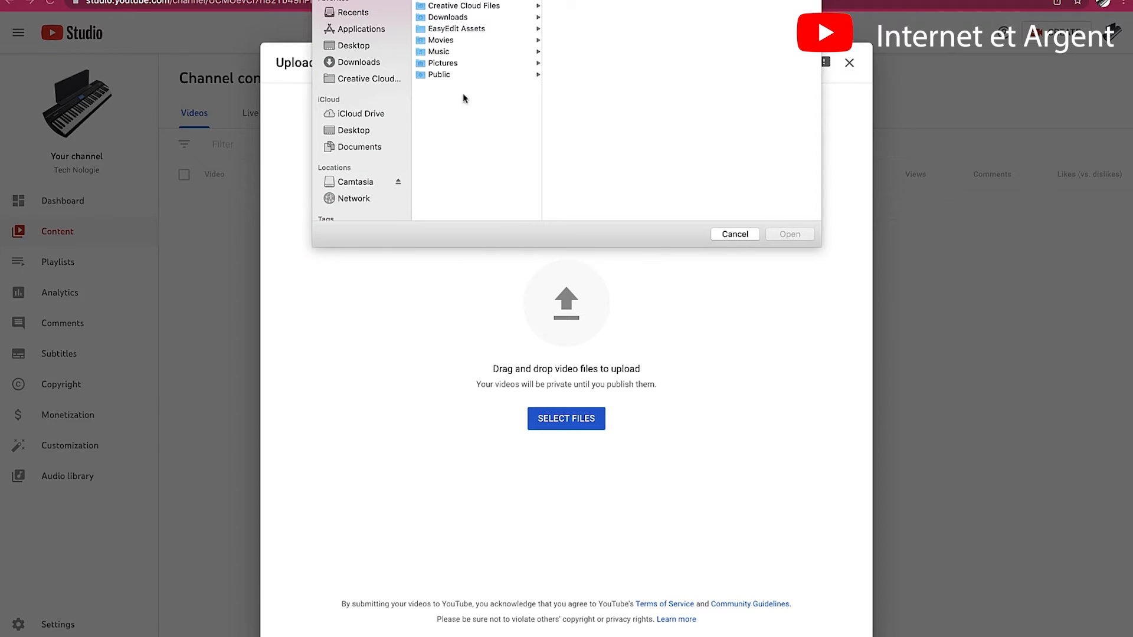
pyautogui.click(735, 235)
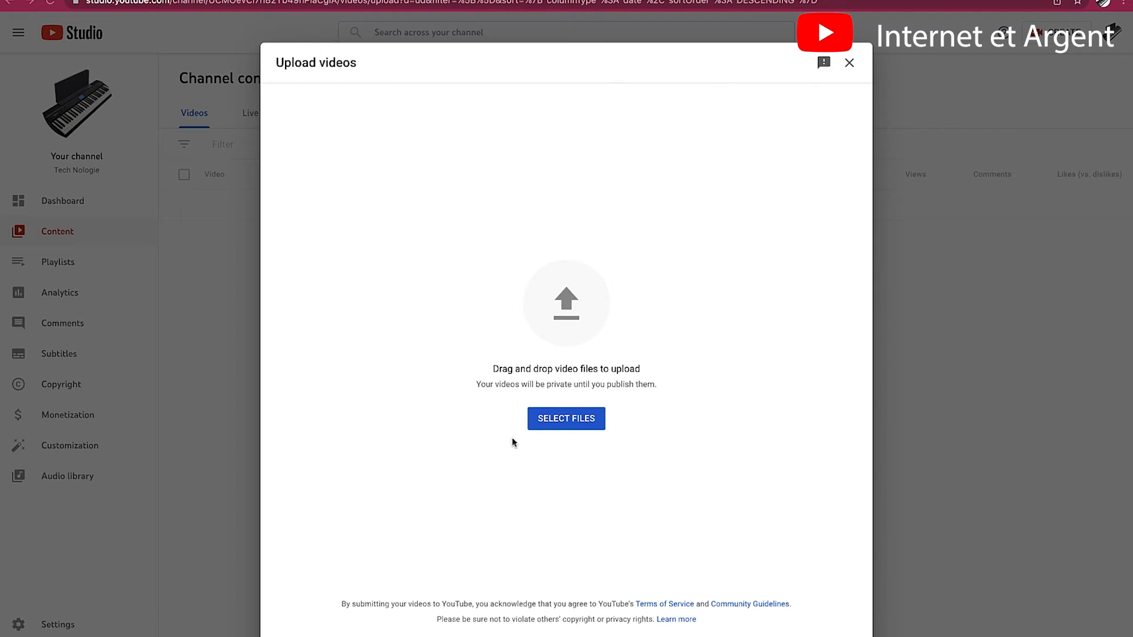
pyautogui.click(849, 63)
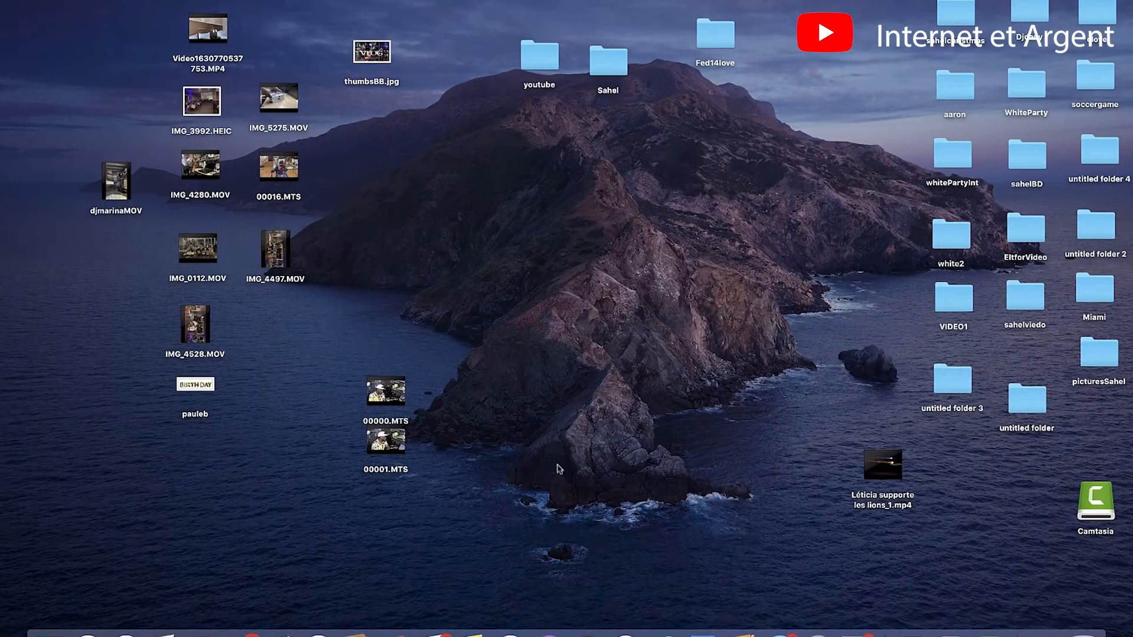
# Switch to Safari, load YouTube, and open the signed-in Internet Et l'Argent account's own channel page
pyautogui.click(950, 633)
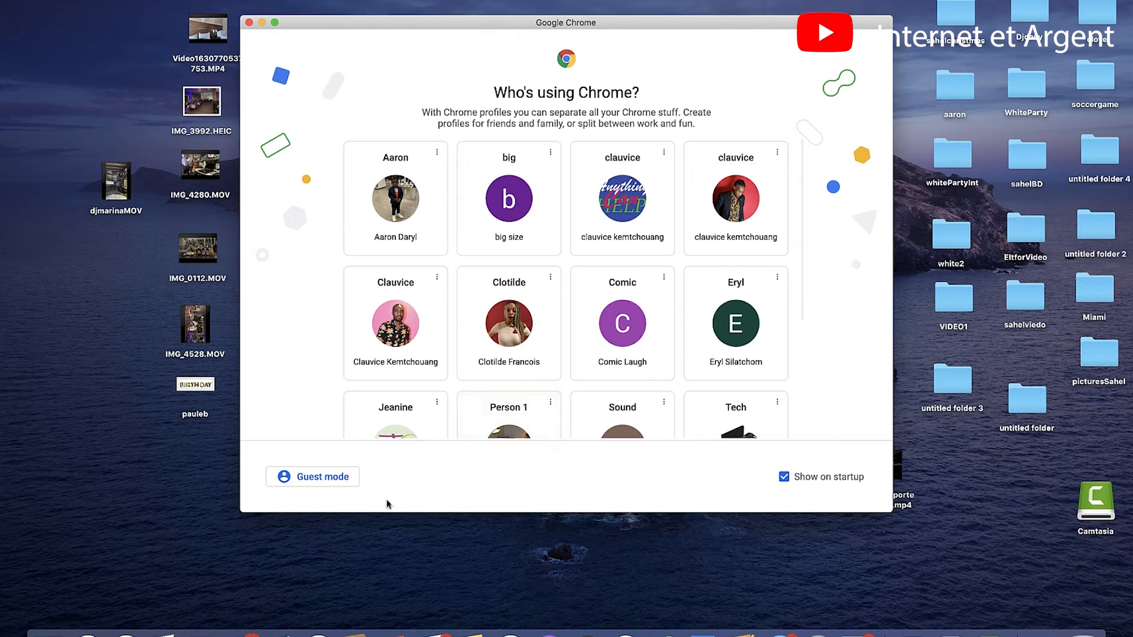
pyautogui.click(126, 632)
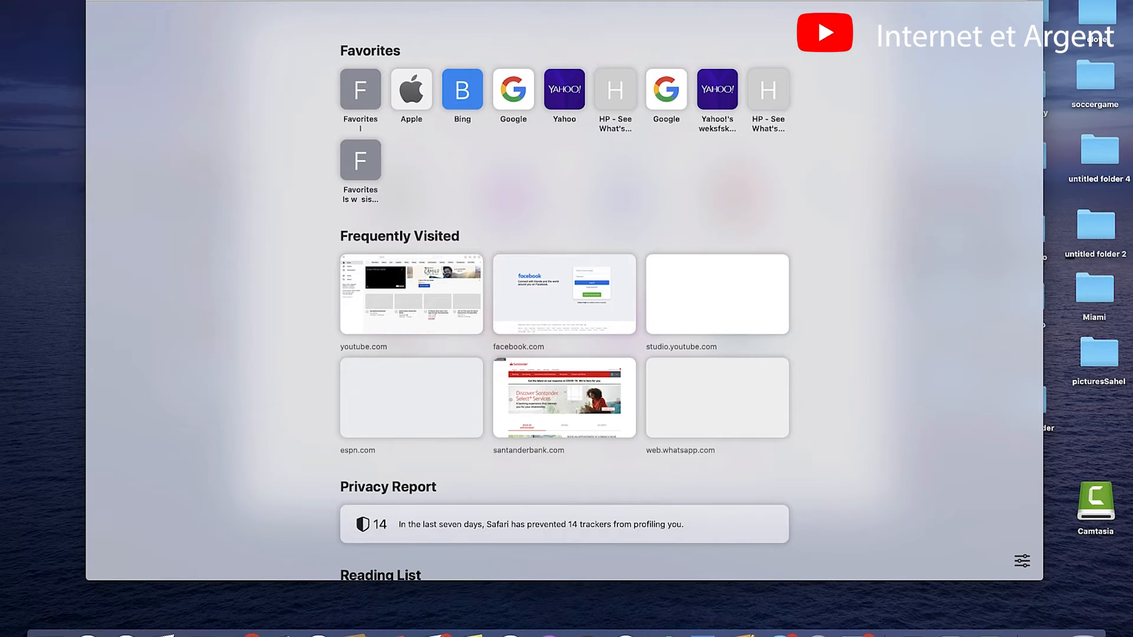
pyautogui.write('you')
pyautogui.press('Return')
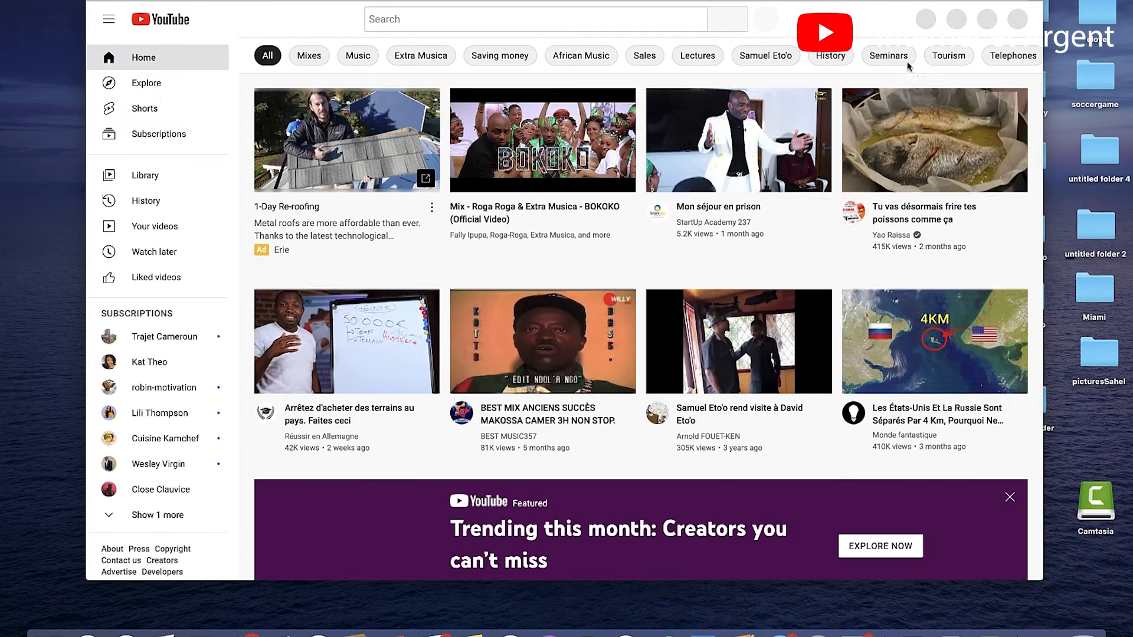
pyautogui.click(1012, 19)
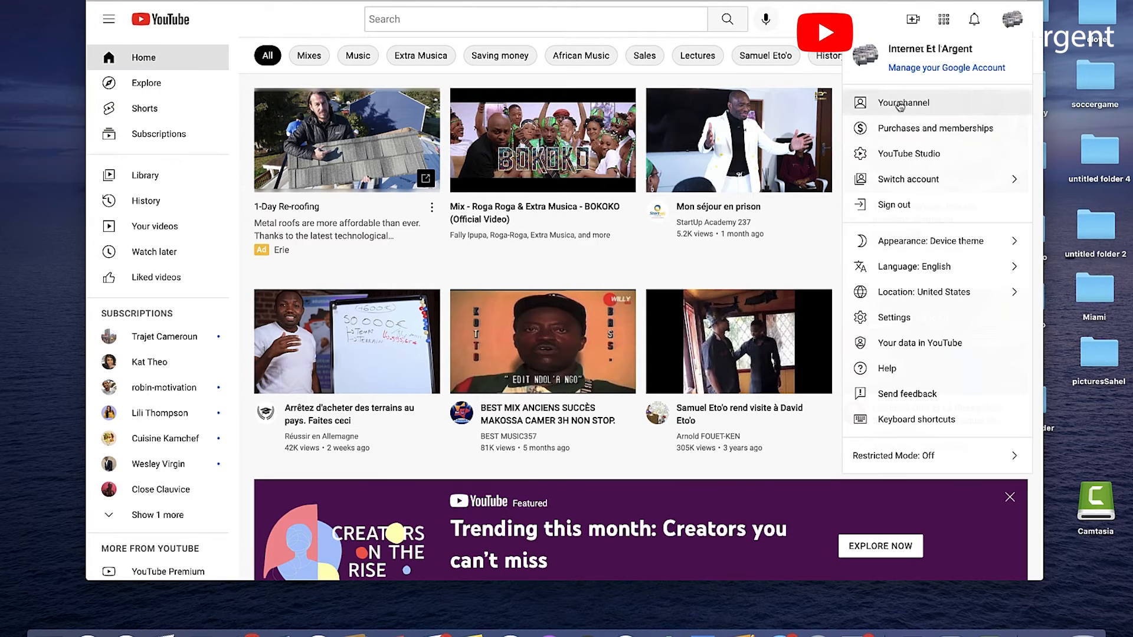
pyautogui.click(900, 106)
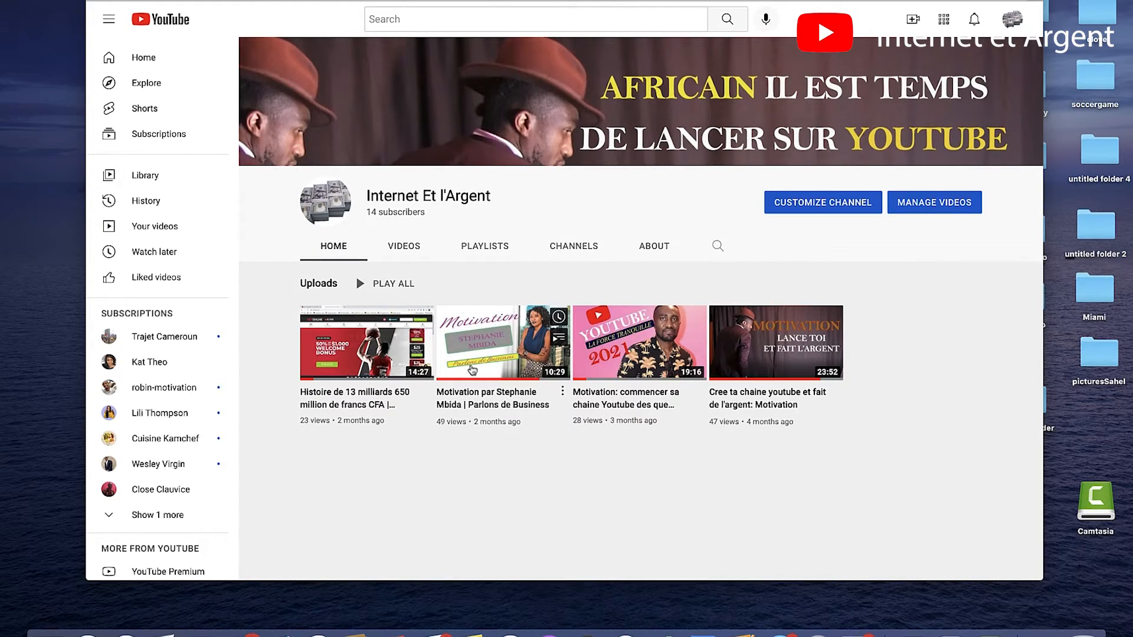